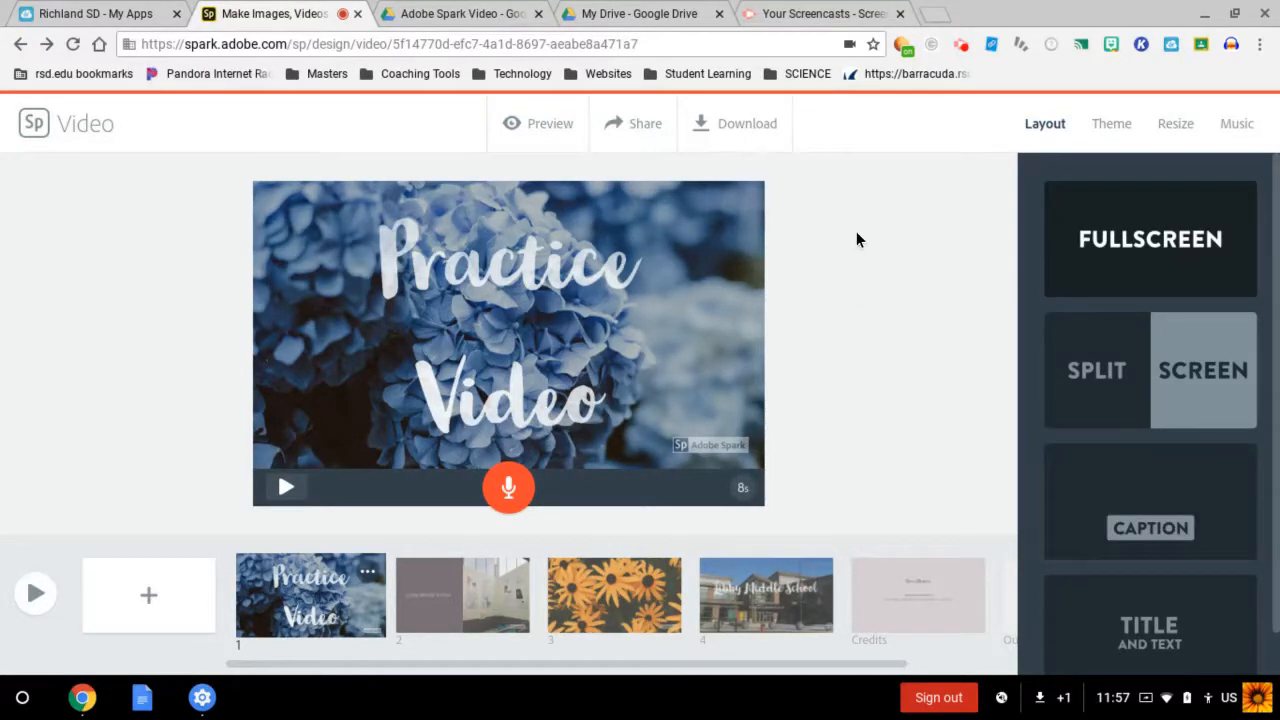
Turn on background music for the video using the uploaded track under My Songs
left_click(1239, 126)
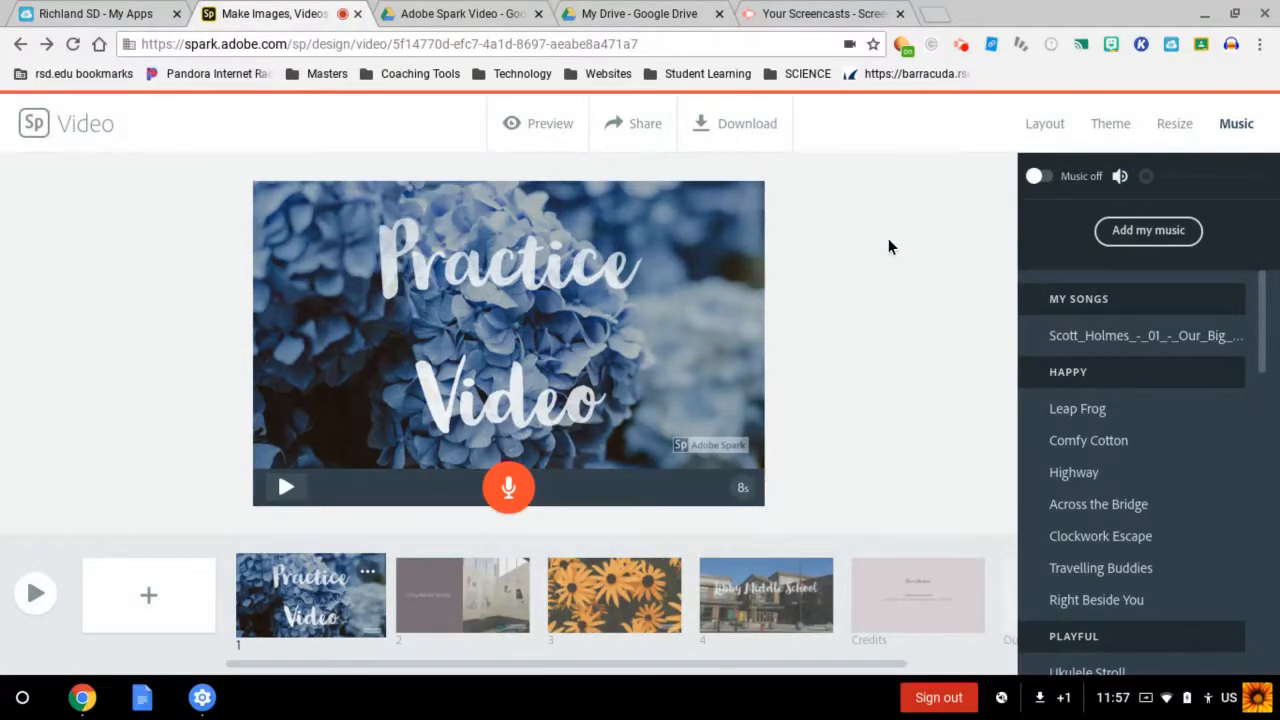
left_click(1047, 180)
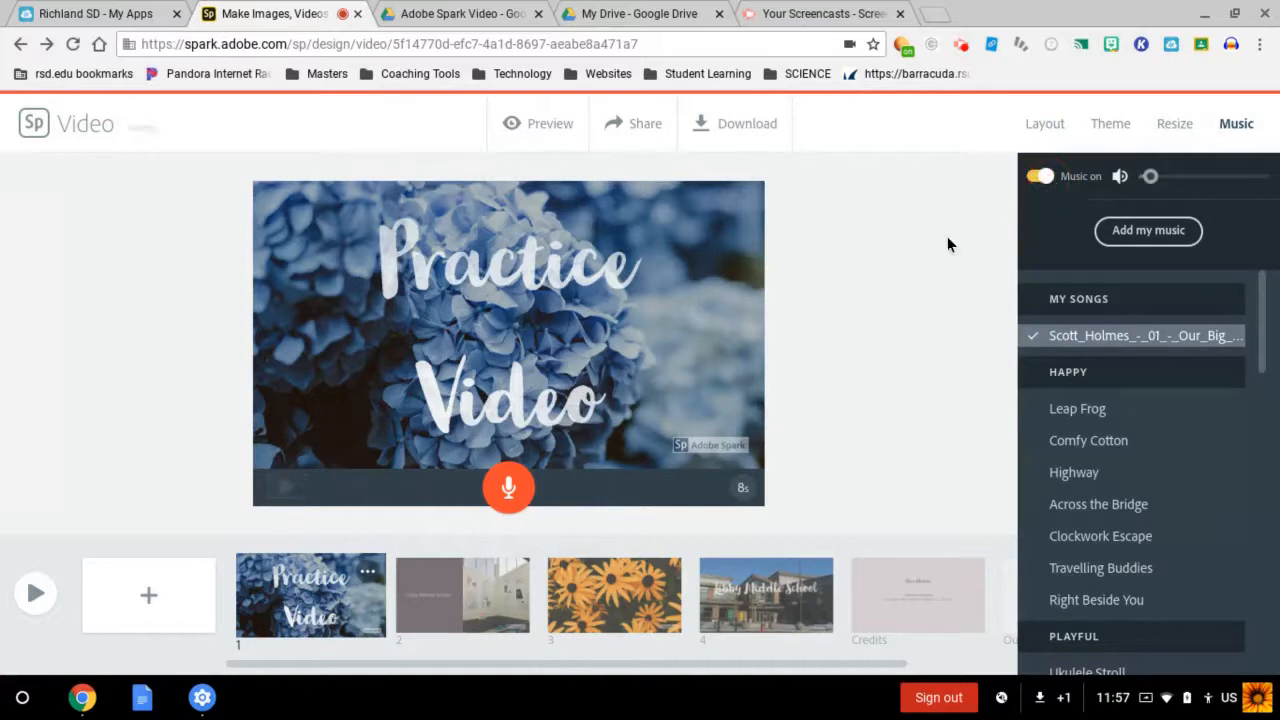
scroll(1123, 508, "down", 3)
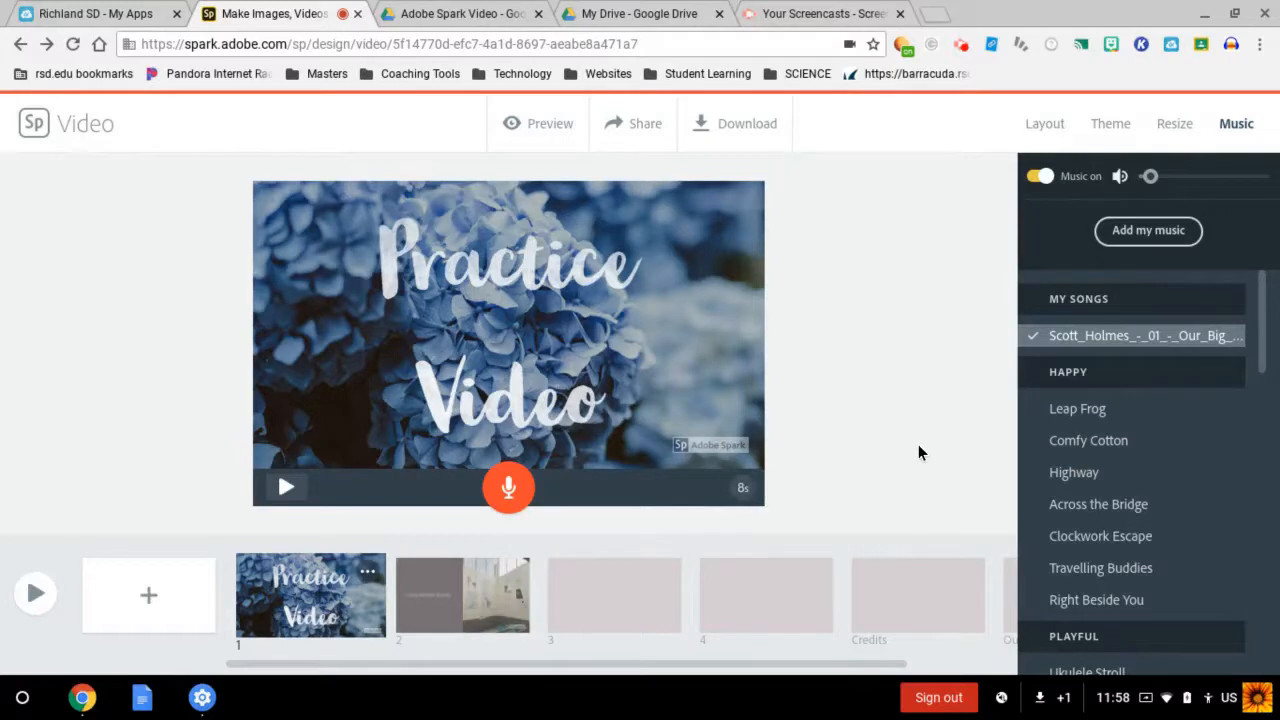
left_click(1100, 441)
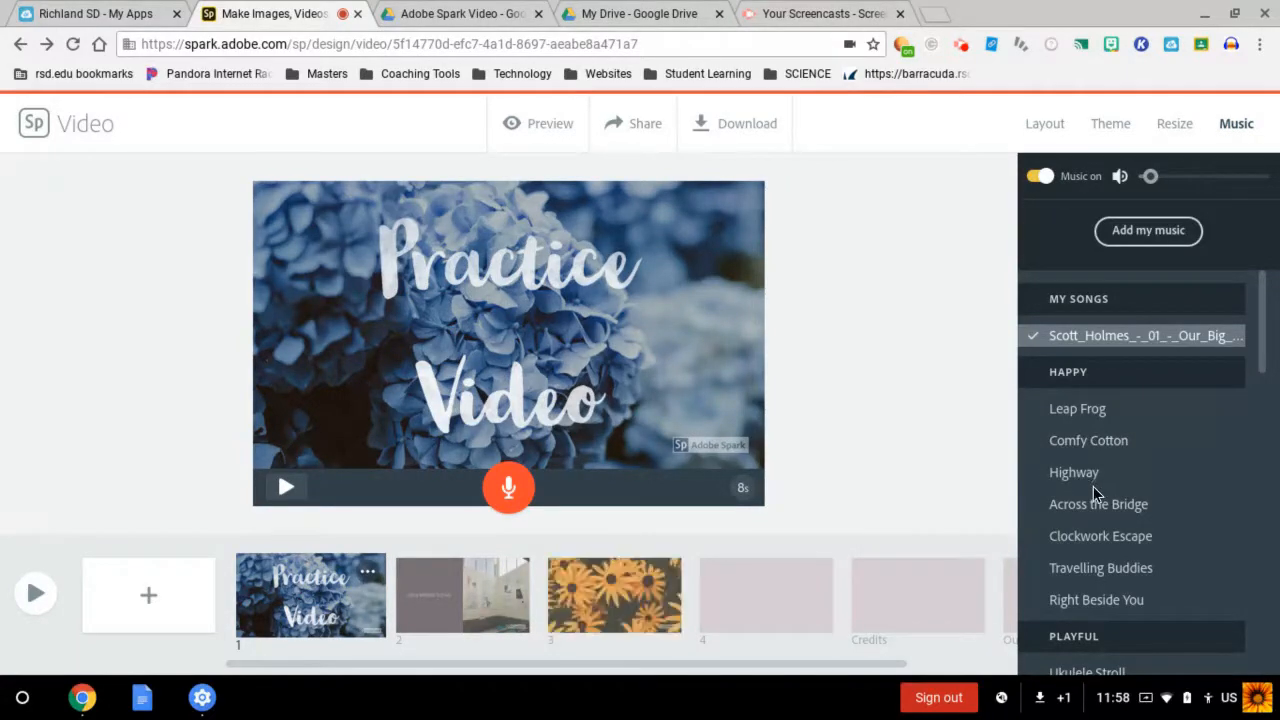
scroll(1108, 473, "down", 1)
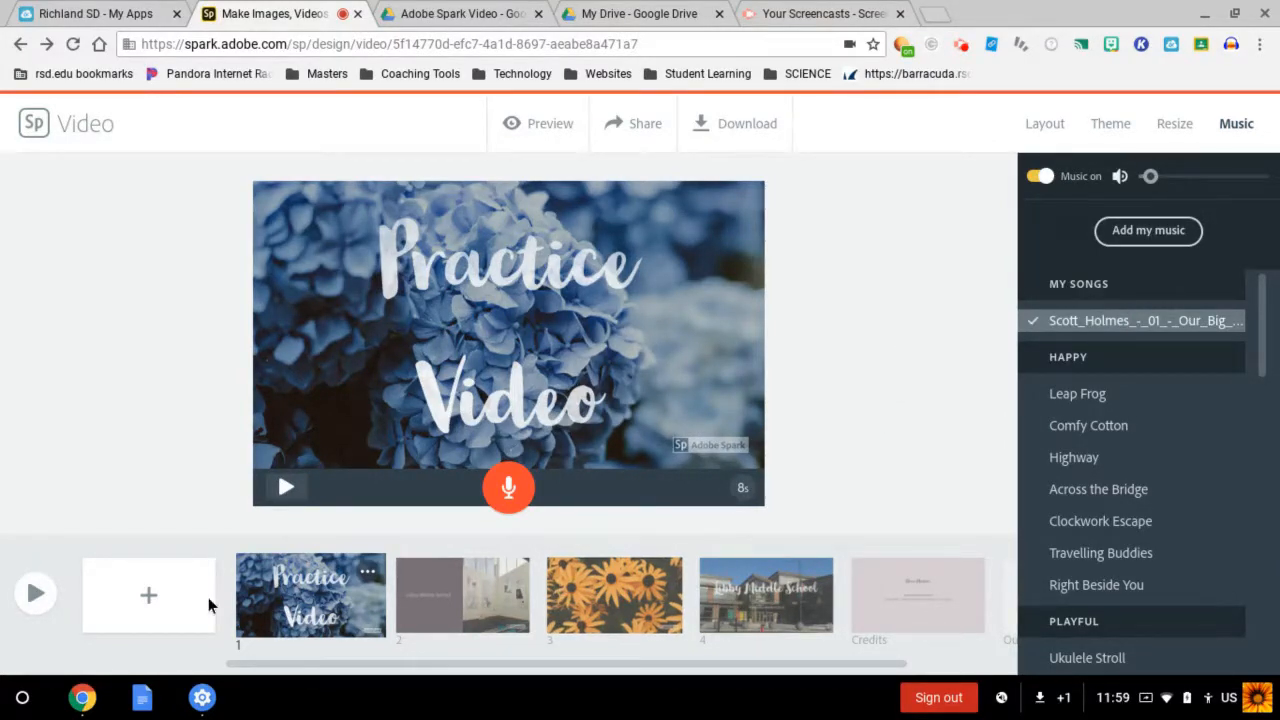
Play the beginning of the whole video to hear the music, pause it and return to editing
left_click(36, 594)
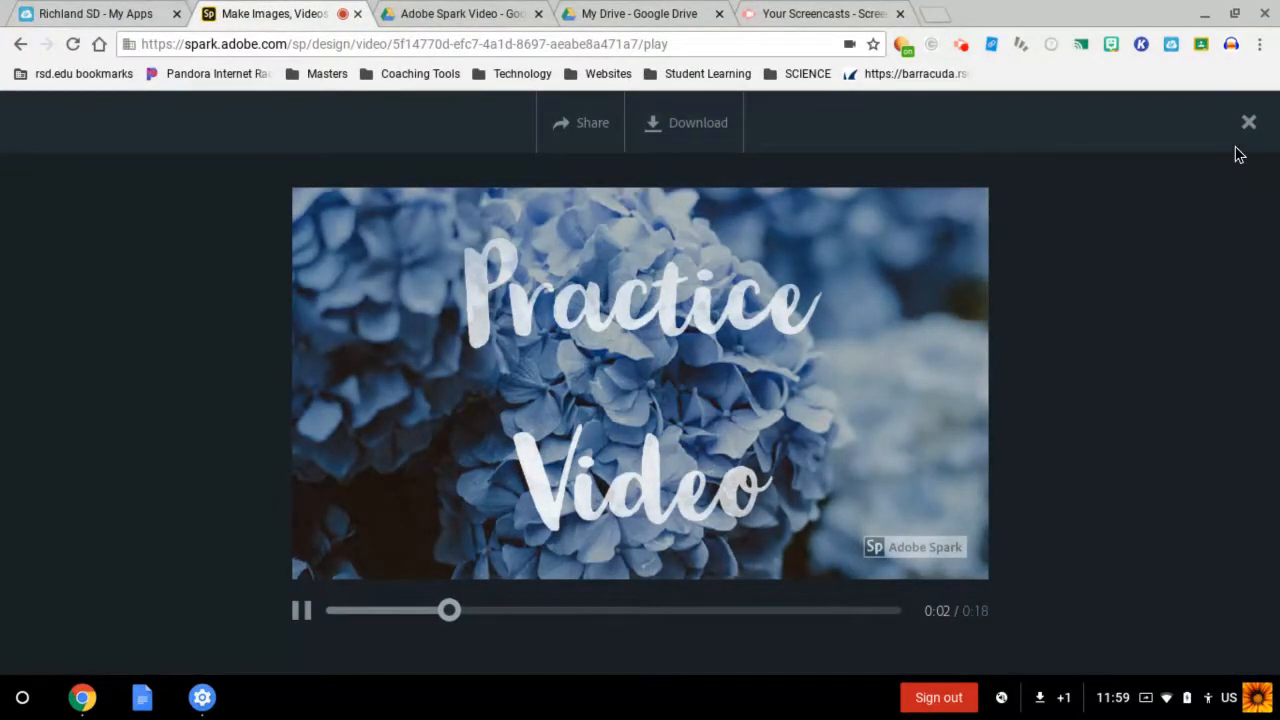
left_click(298, 615)
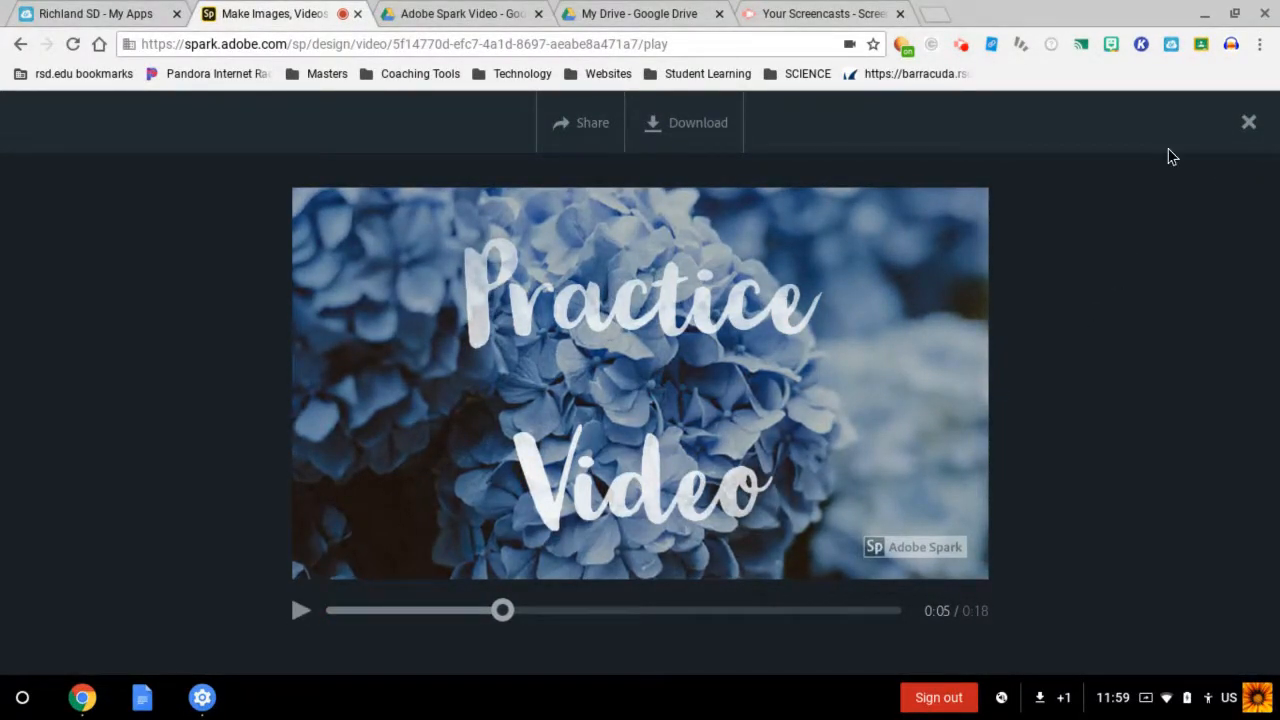
left_click(1249, 122)
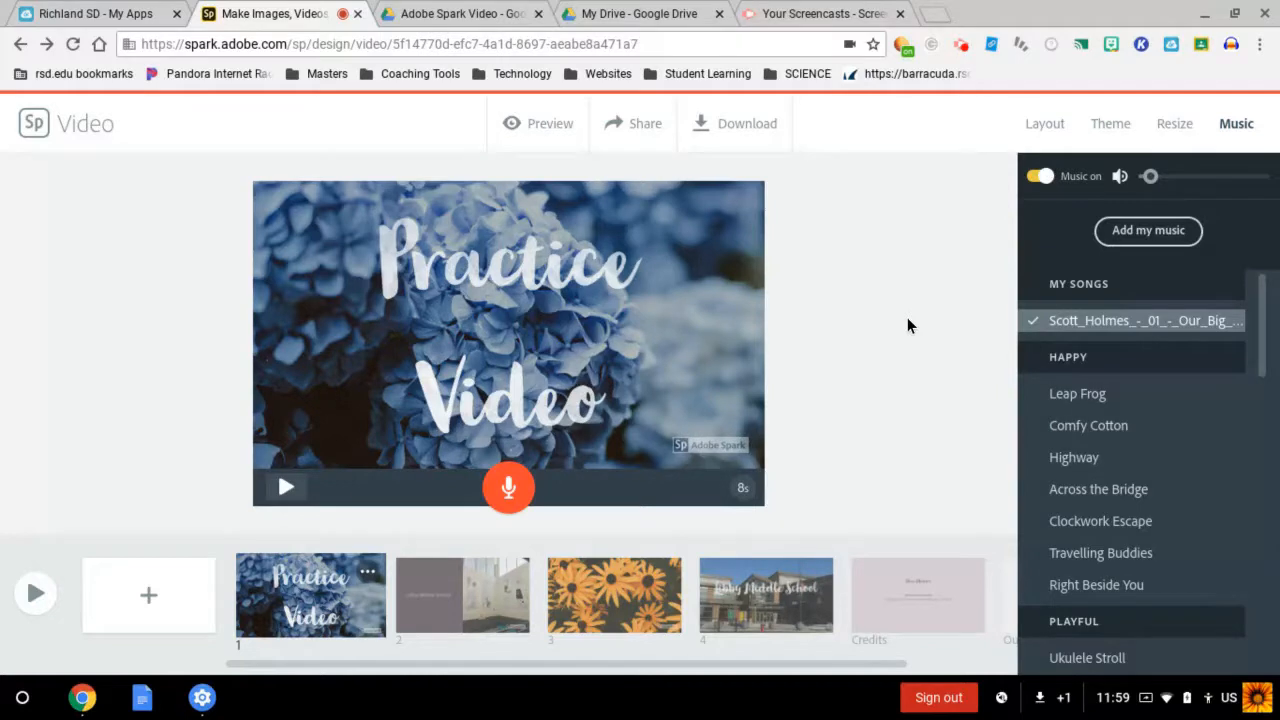
Record a voice narration about 12 seconds long on slide 2, the Libby Middle School slide
left_click(449, 606)
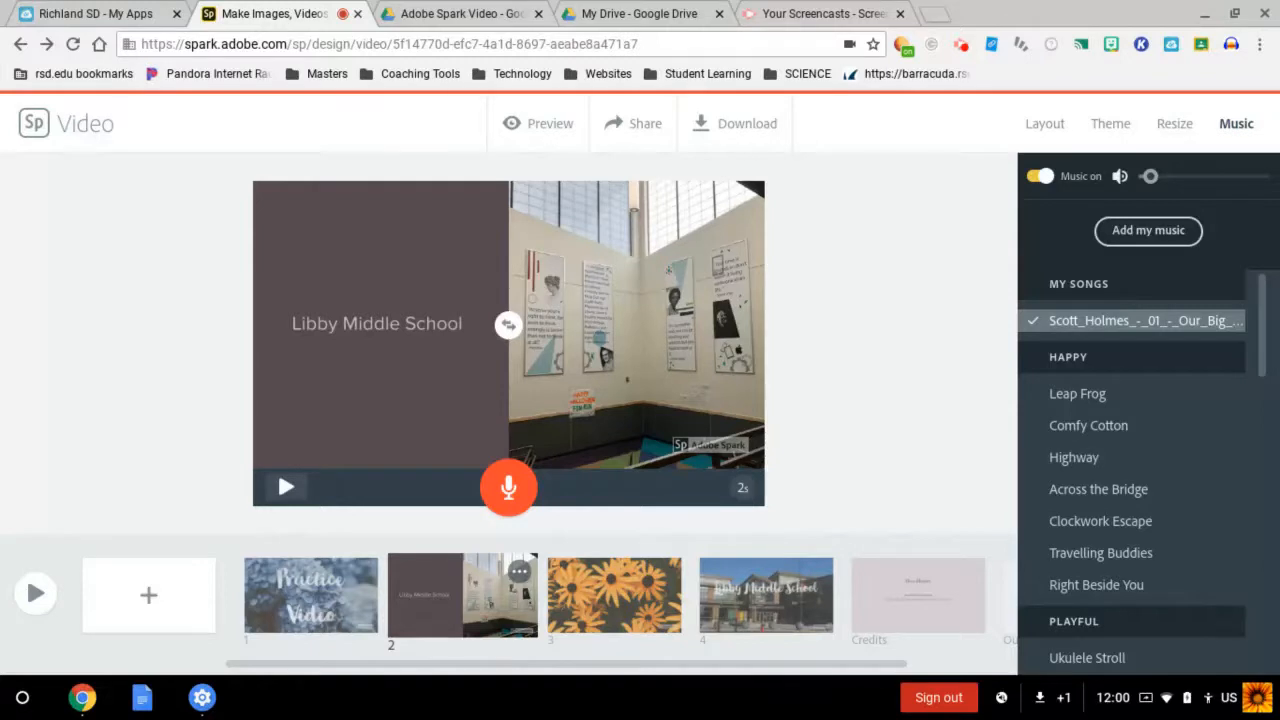
left_click(508, 487)
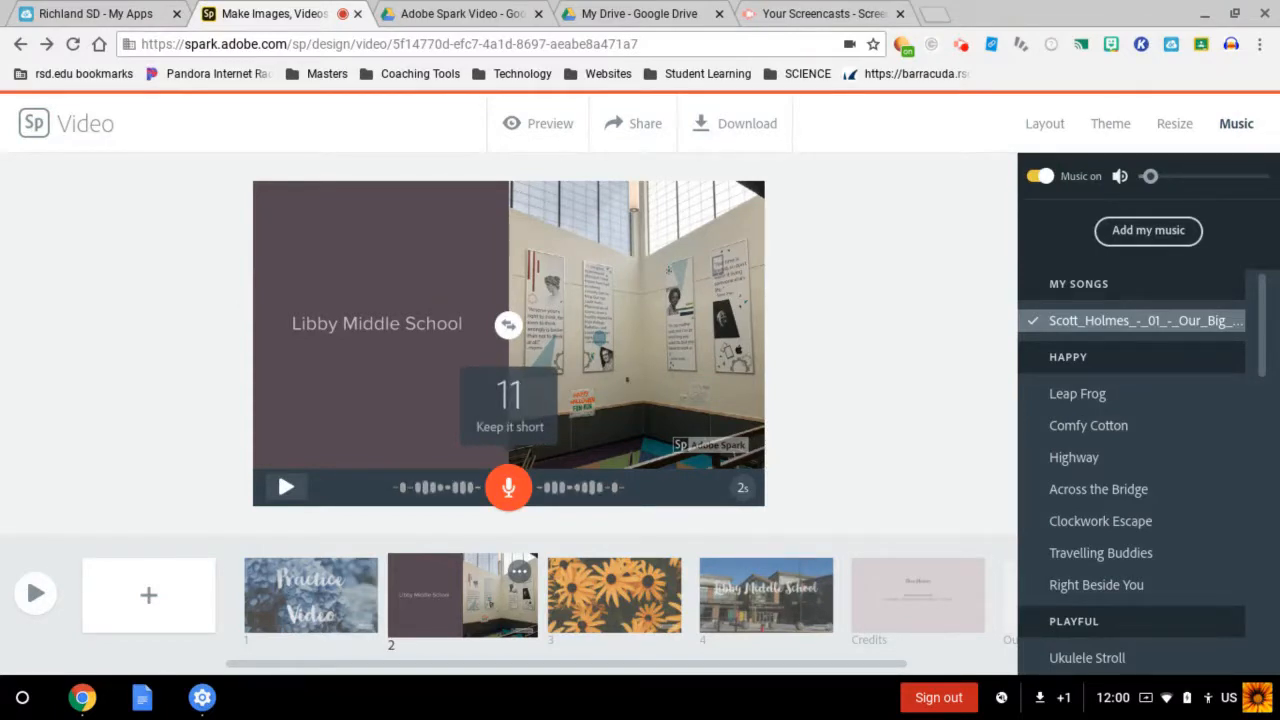
left_click(508, 488)
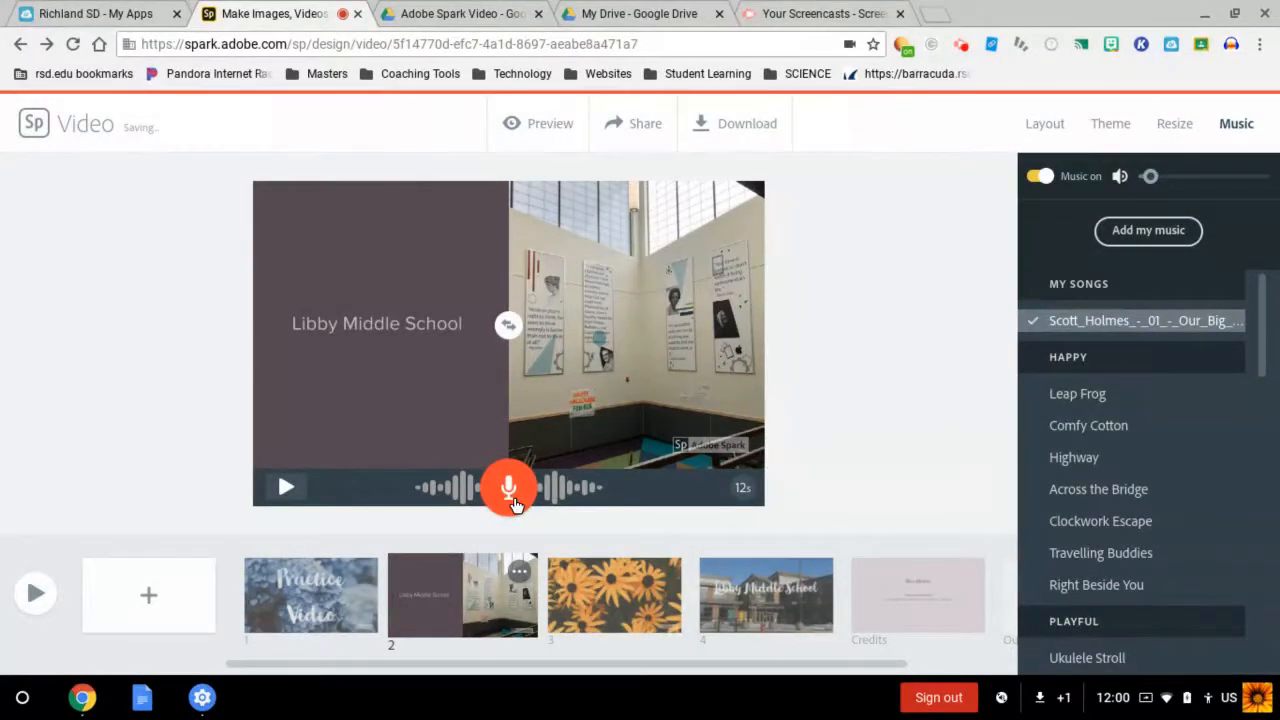
Check slide 2's duration and narration removal option without removing the narration, and play the whole video
left_click(740, 499)
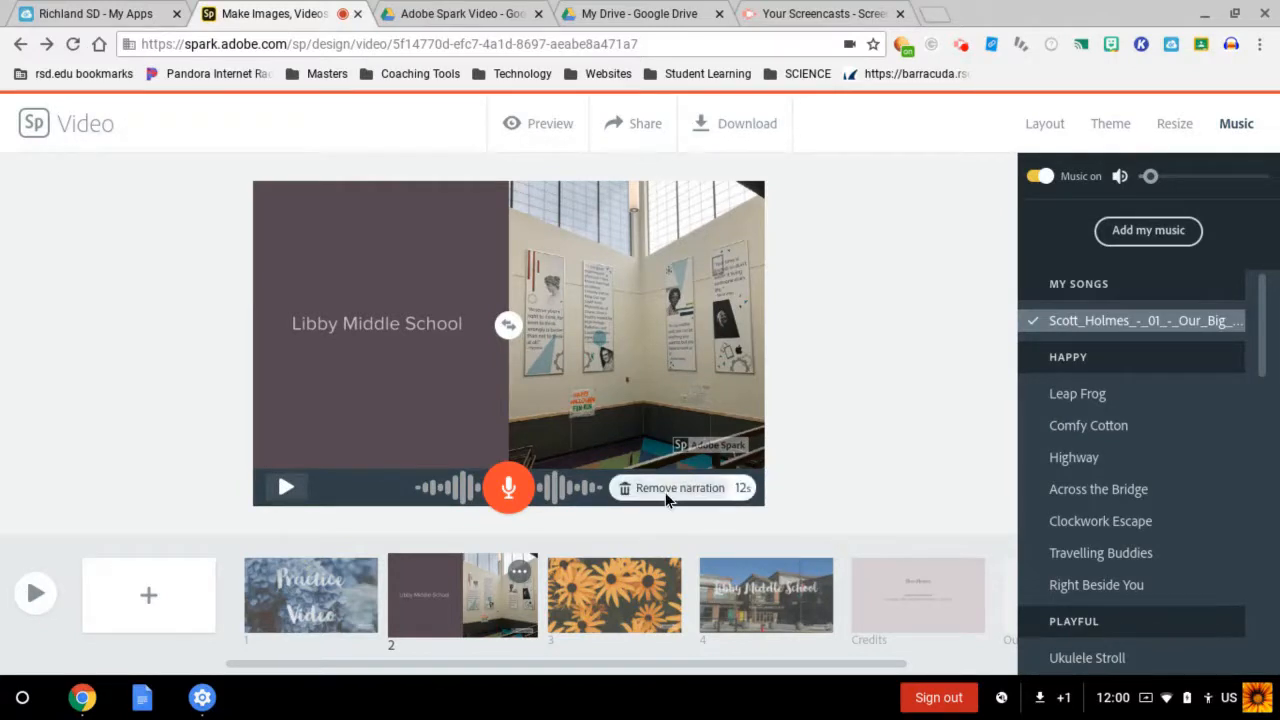
left_click(806, 479)
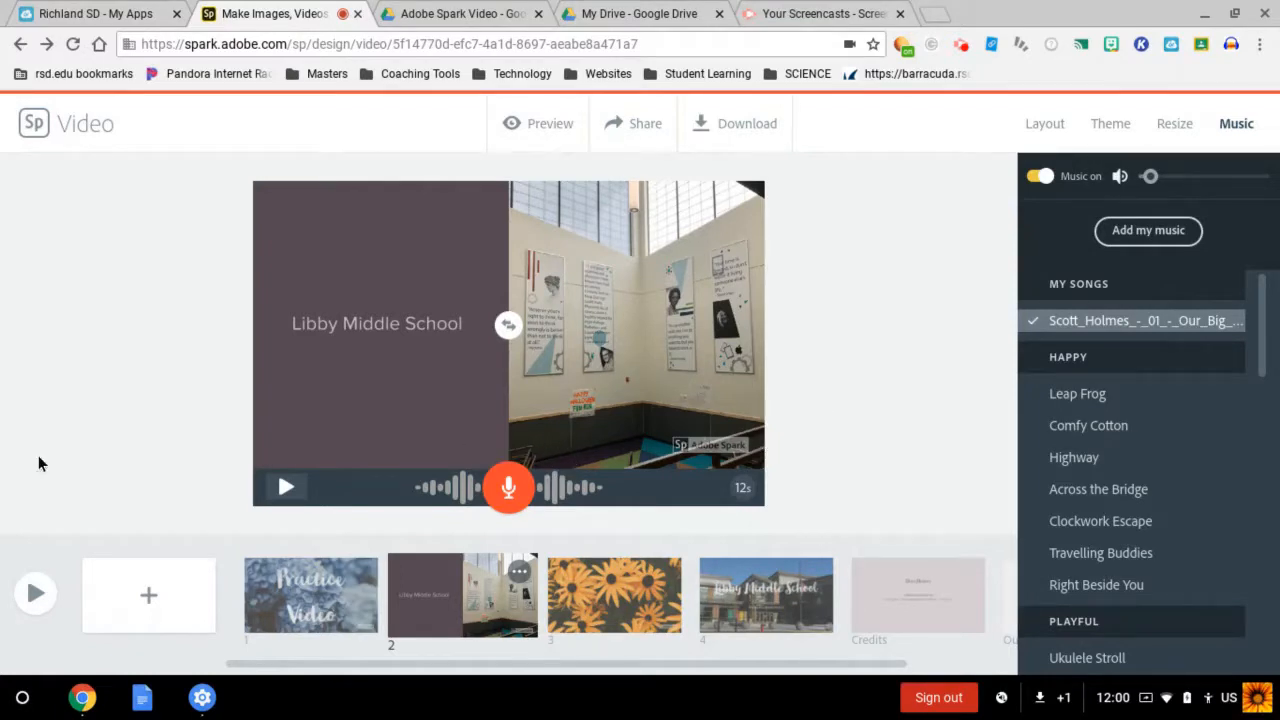
left_click(35, 595)
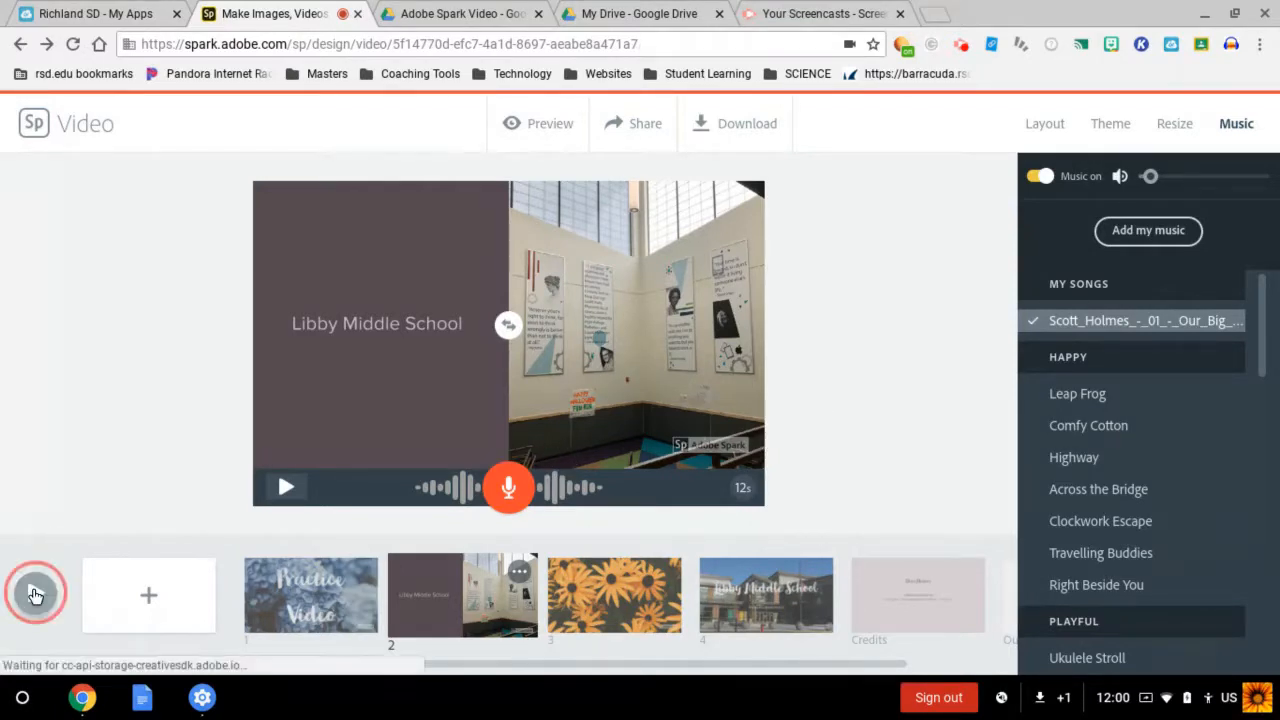
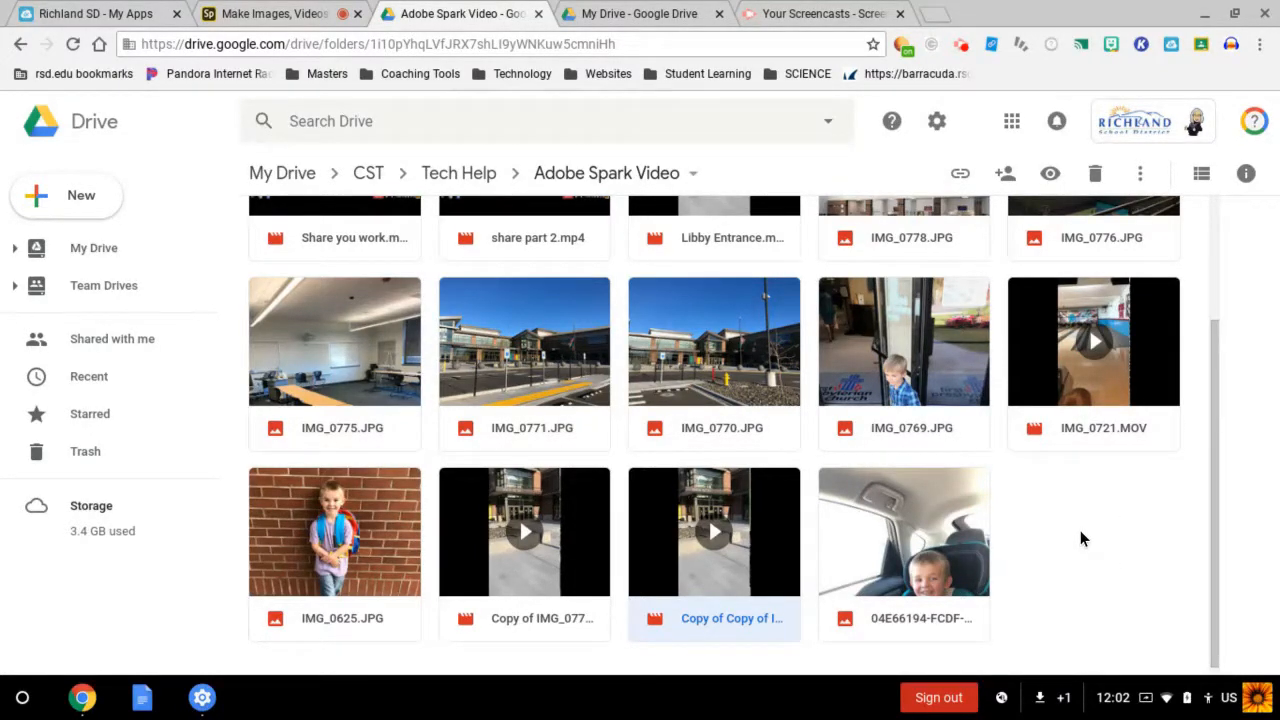
Look through the Adobe Spark Video folder in Google Drive for video files and select share part 2.mp4
scroll(1074, 519, "up", 2)
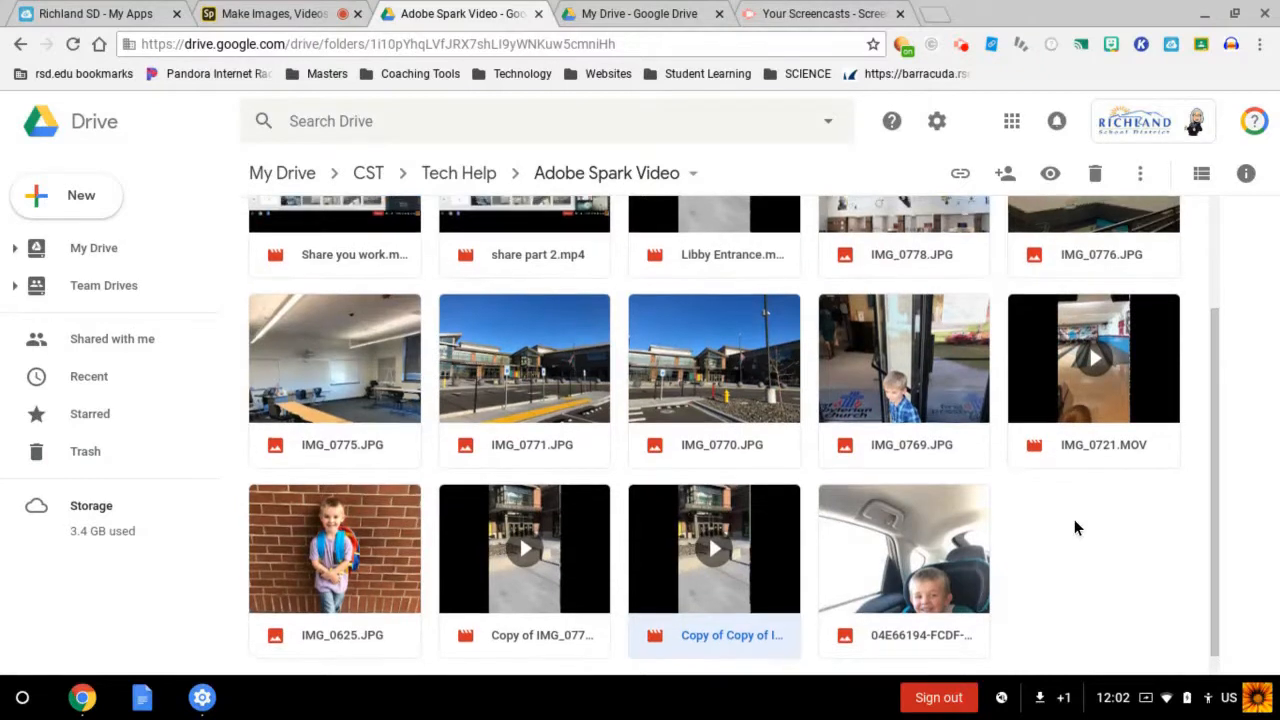
scroll(1074, 515, "up", 1)
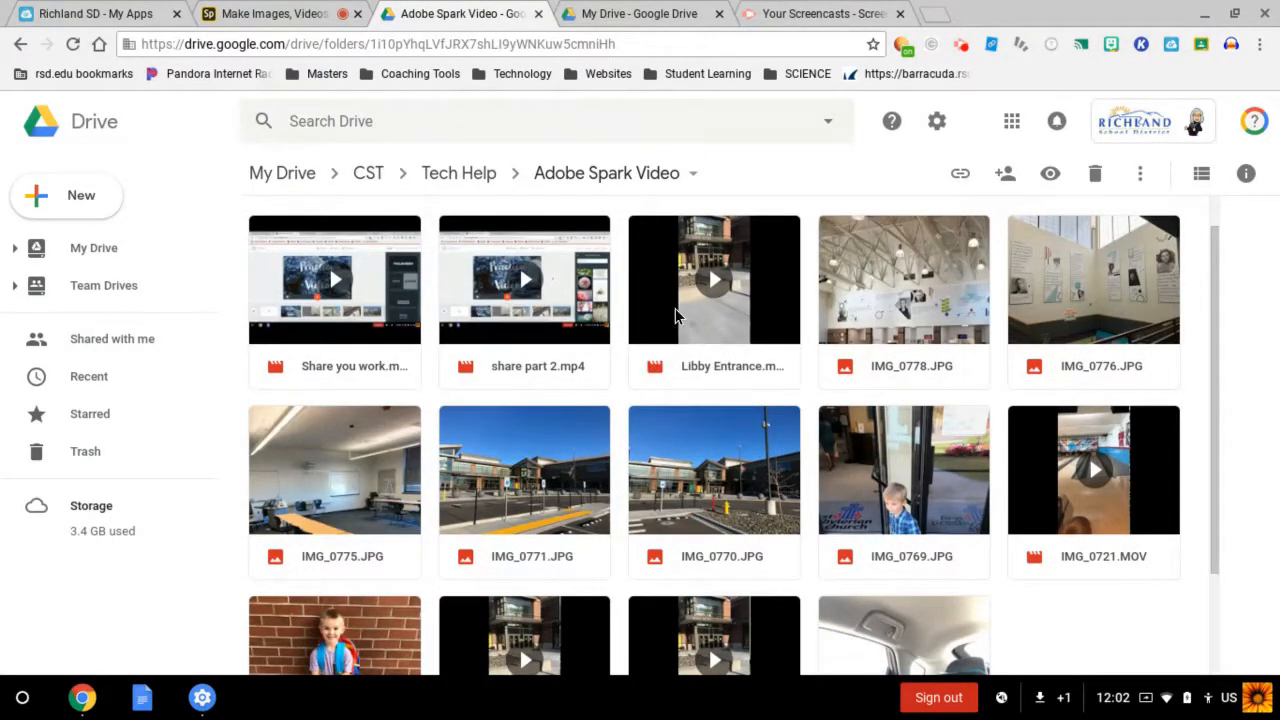
left_click(527, 289)
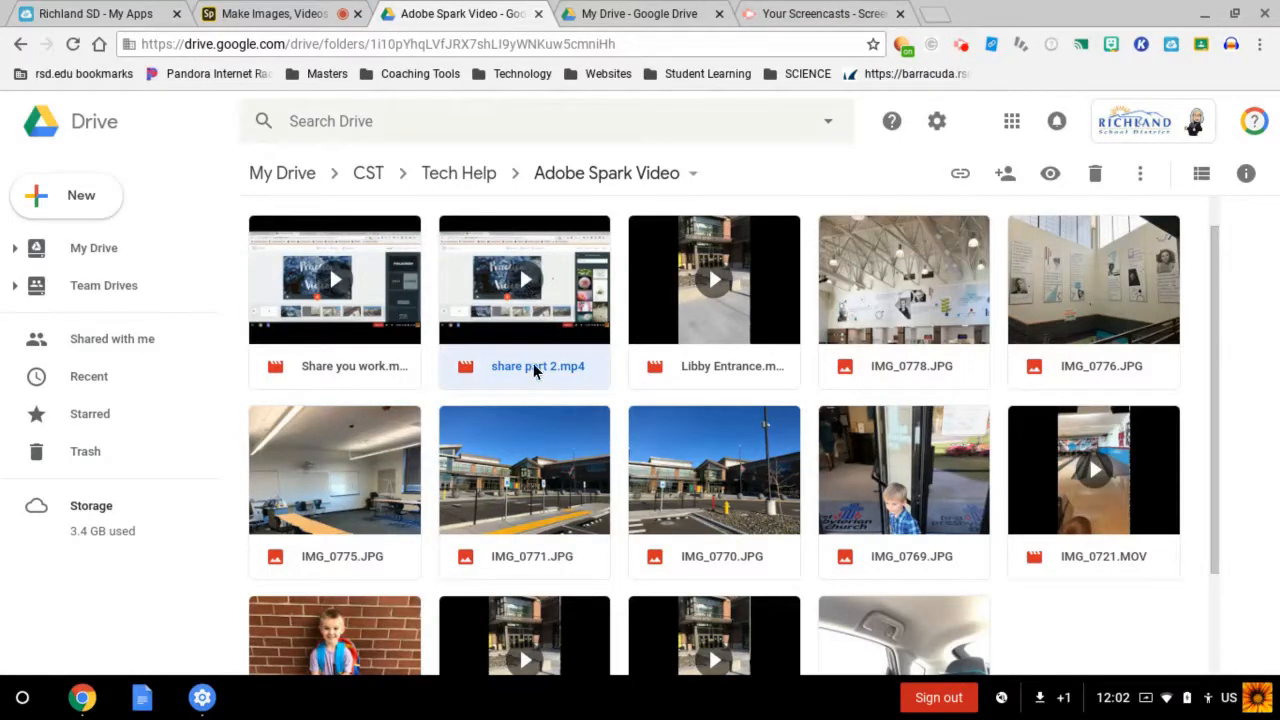
Switch back to Adobe Spark and replace slide 3's flower photo with the video Henry.mp4 from My Drive
left_click(292, 14)
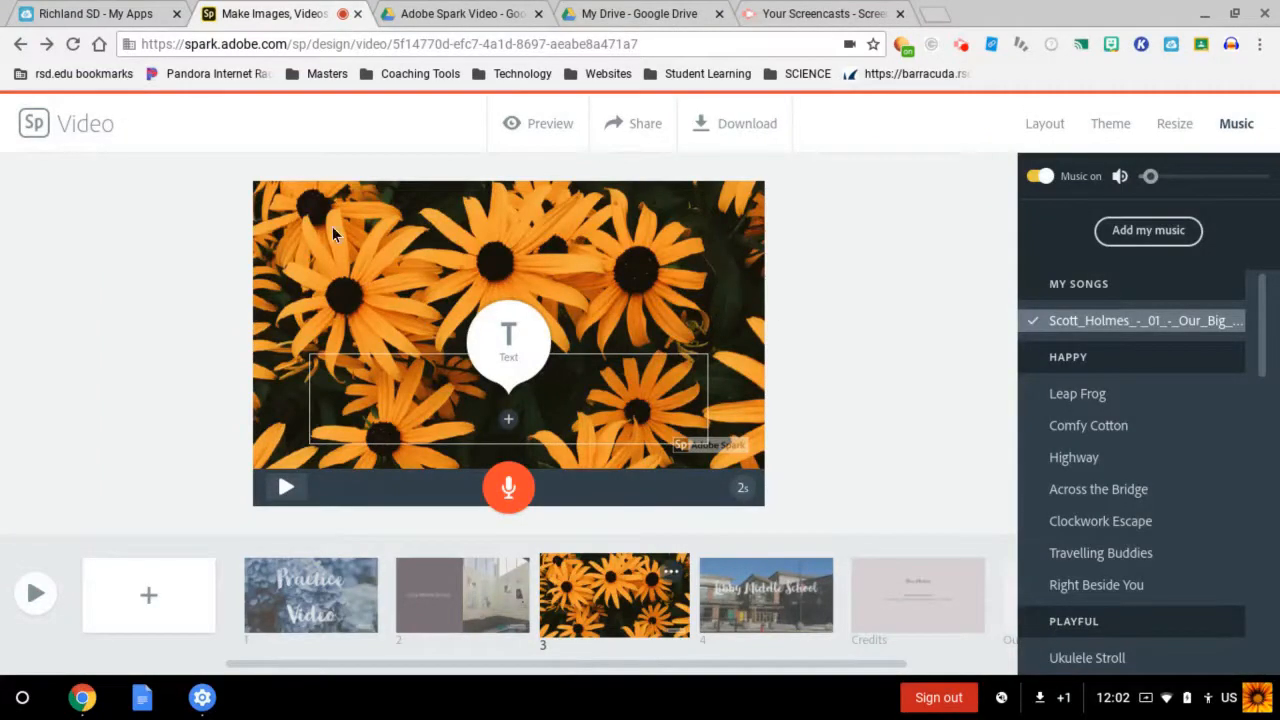
left_click(321, 215)
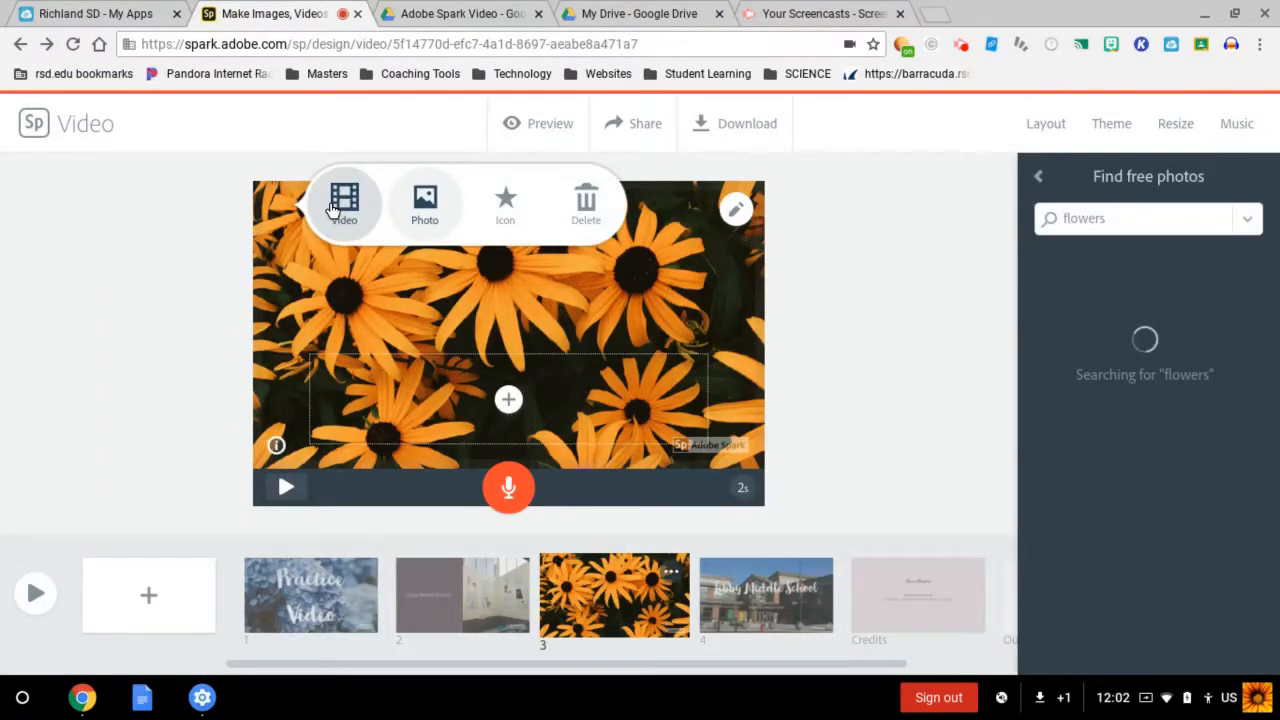
left_click(343, 205)
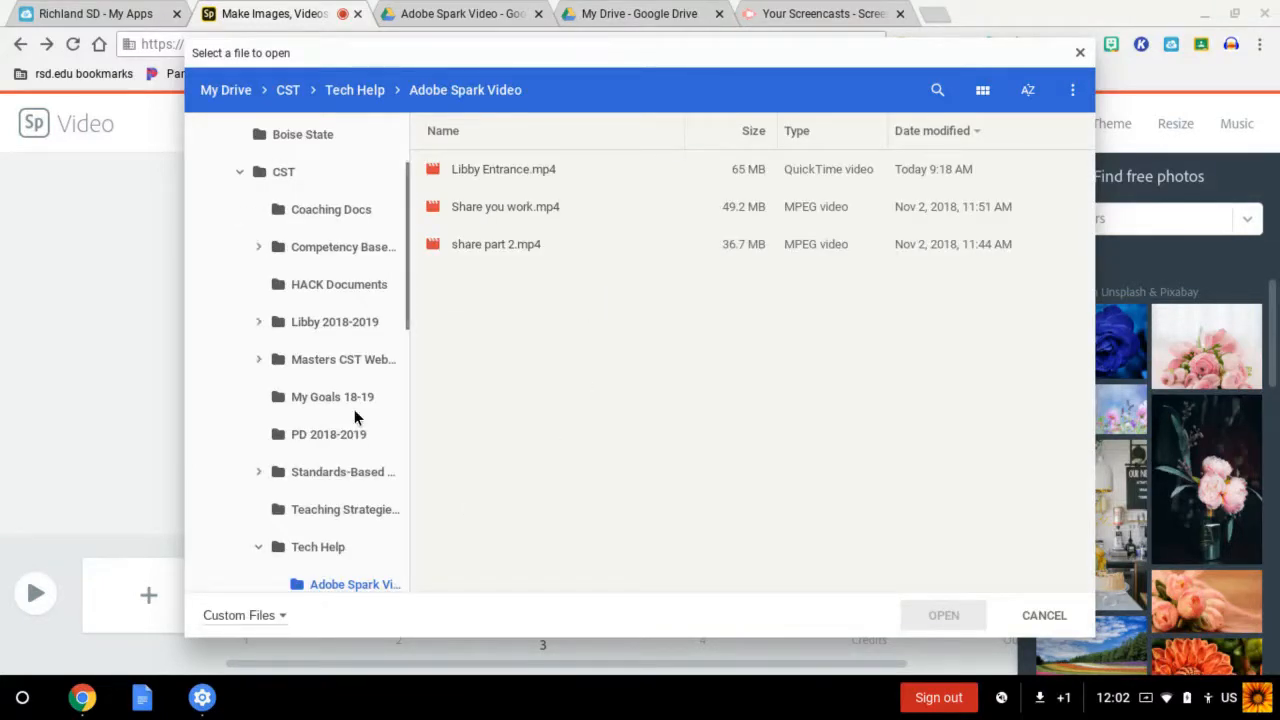
scroll(316, 235, "up", 2)
left_click(294, 177)
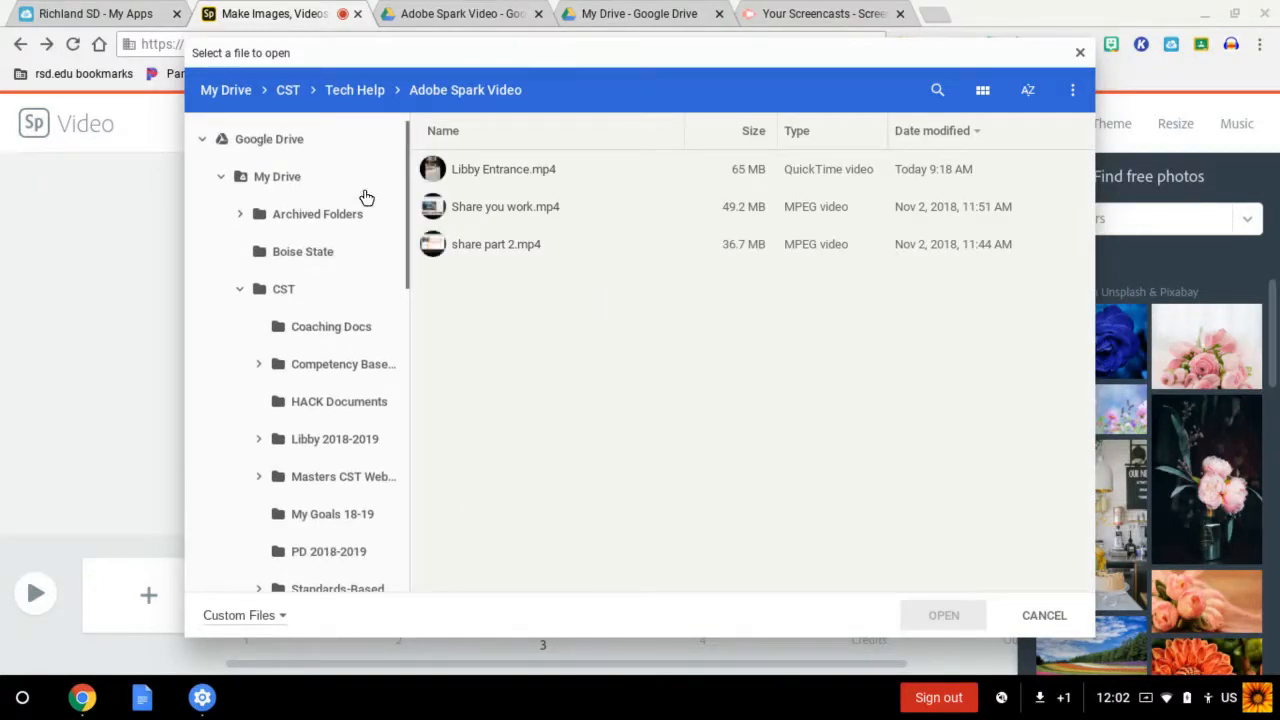
scroll(645, 357, "down", 5)
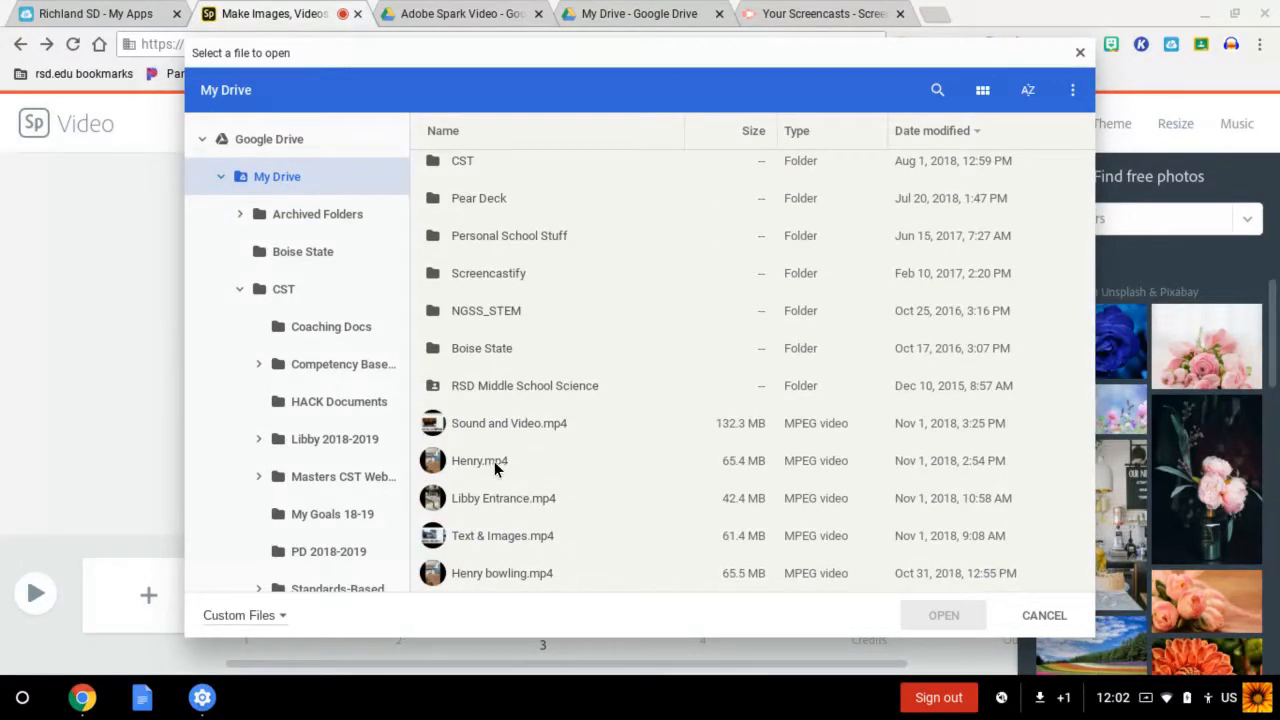
left_click(481, 461)
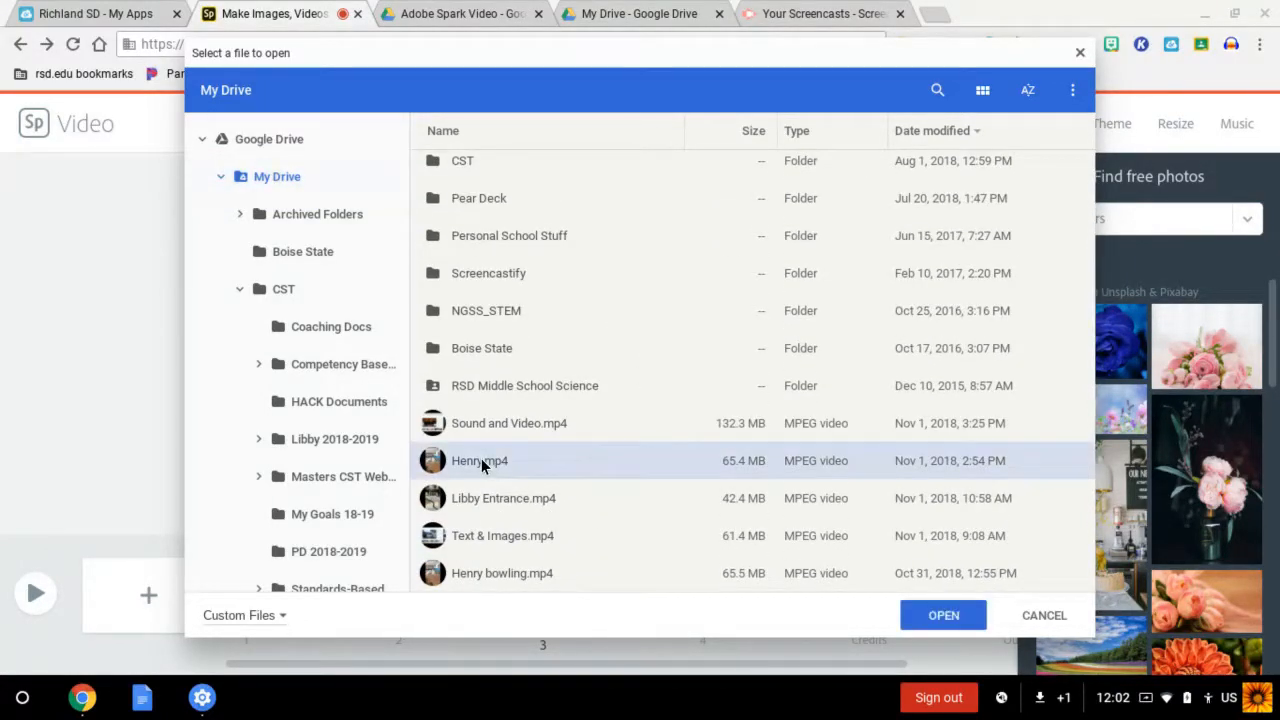
left_click(946, 618)
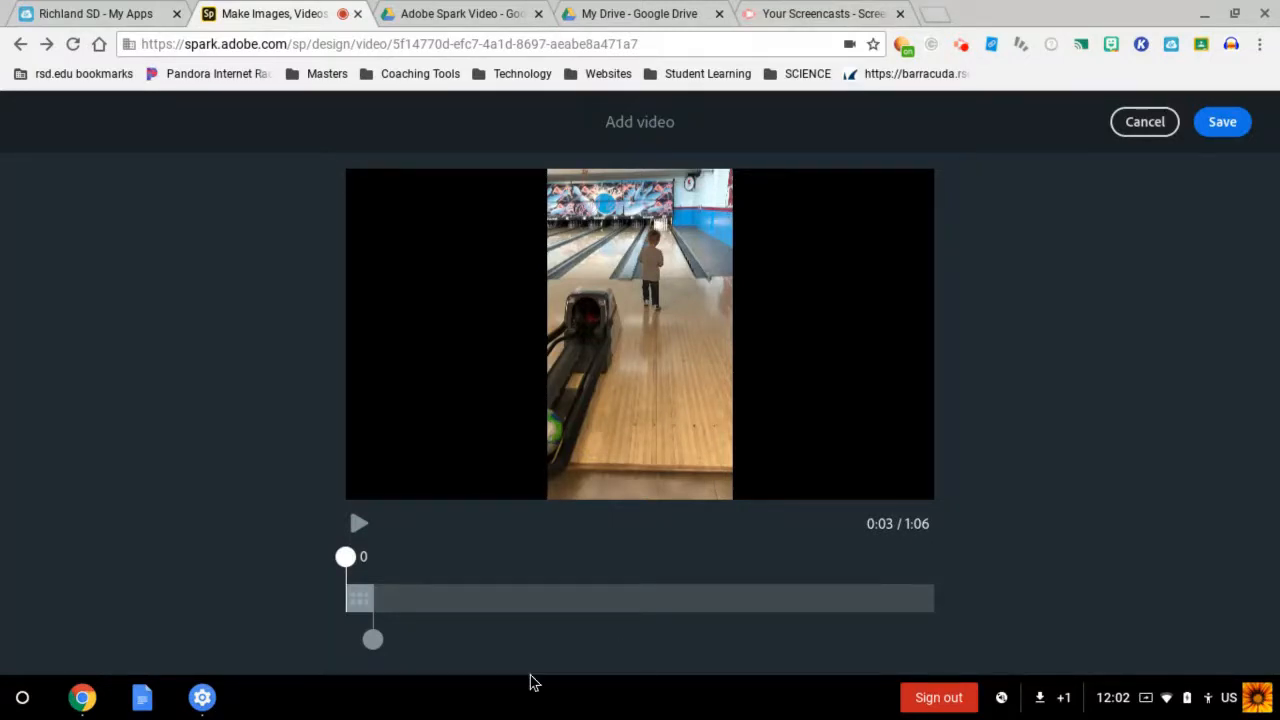
Trim the added video so it ends at 30 seconds and save the clip
left_click_drag(372, 639, 612, 639)
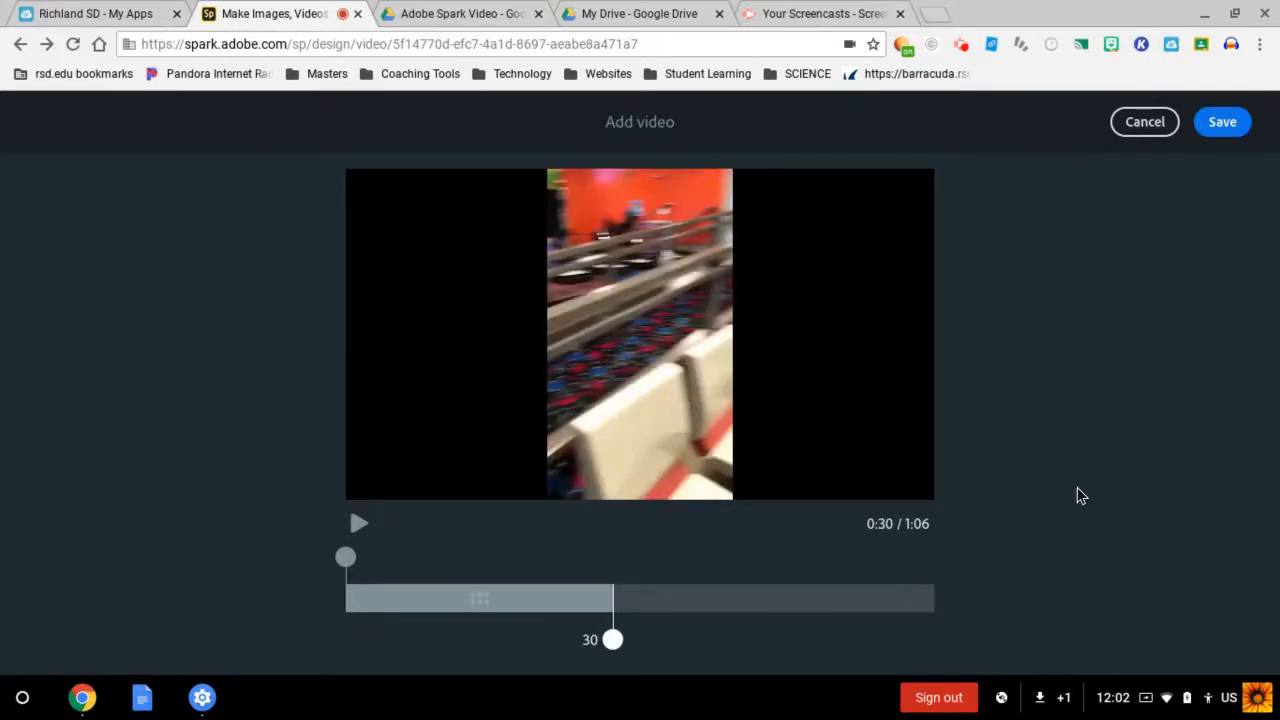
mouse_move(609, 640)
left_mouse_down()
mouse_move(523, 640)
mouse_move(612, 640)
left_mouse_up()
left_click(1223, 123)
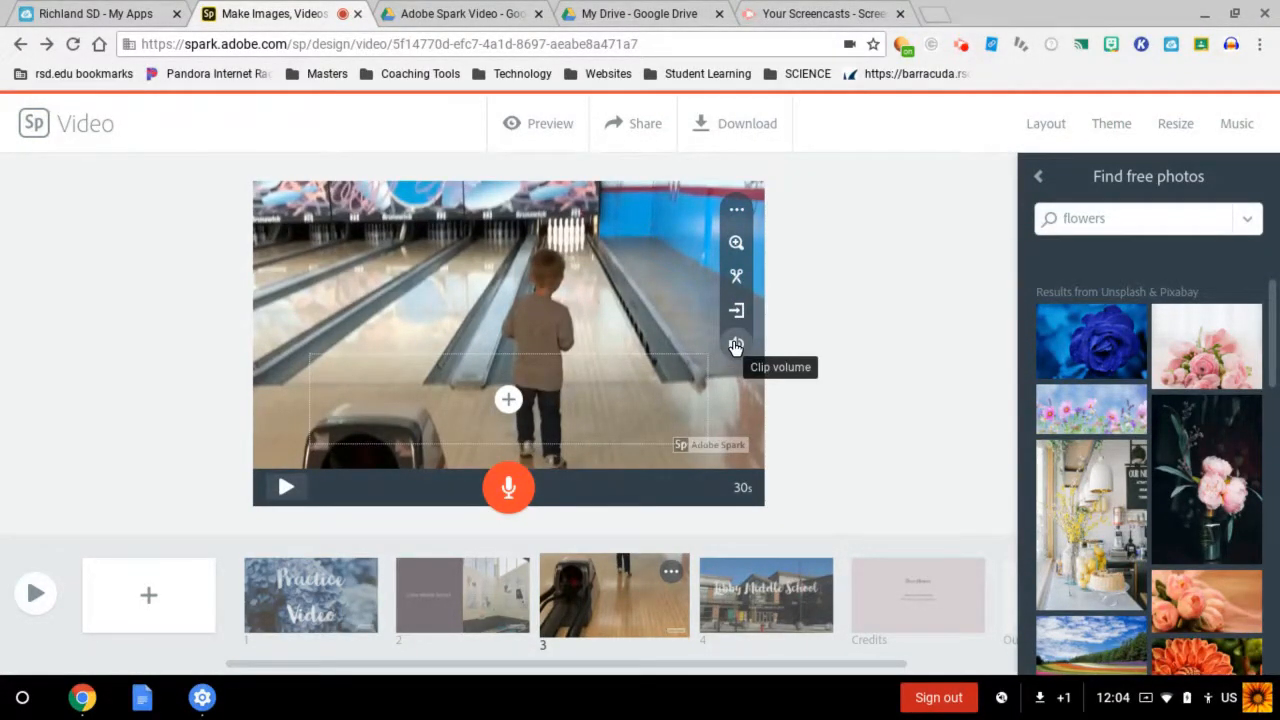
Set the clip volume of the bowling video on slide 3 to Loud
left_click(736, 343)
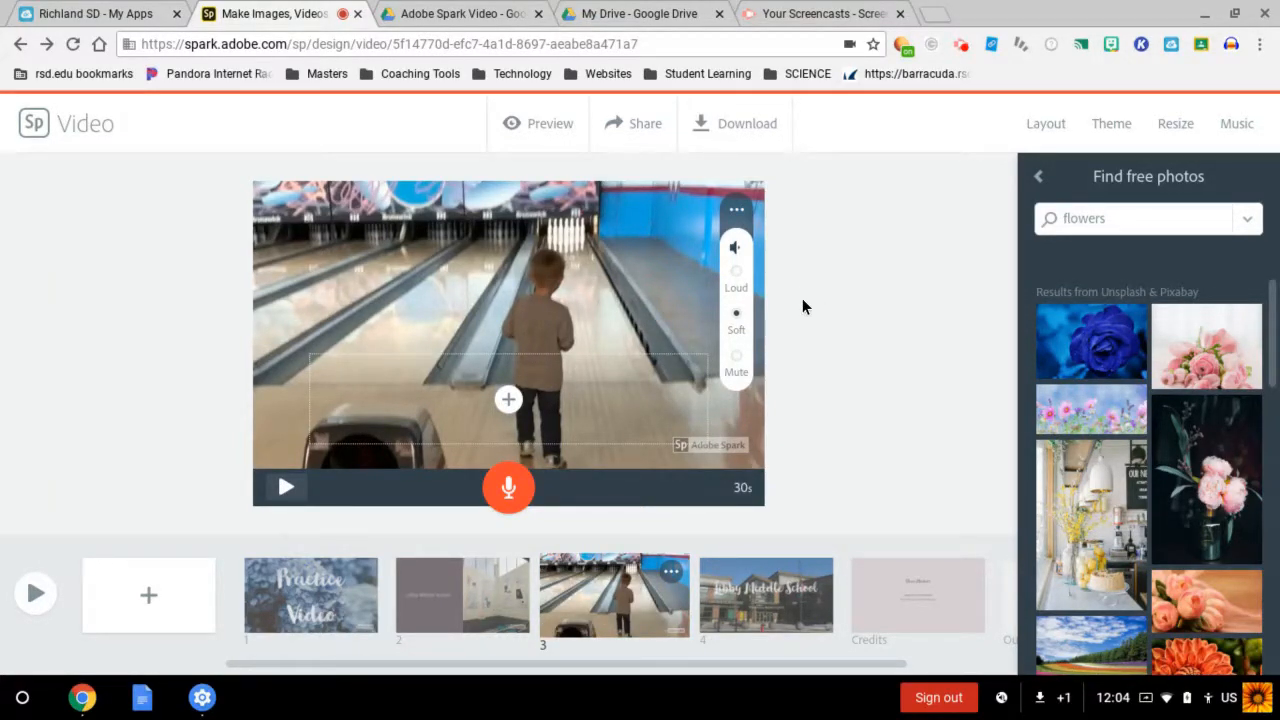
left_click(736, 272)
left_click(655, 284)
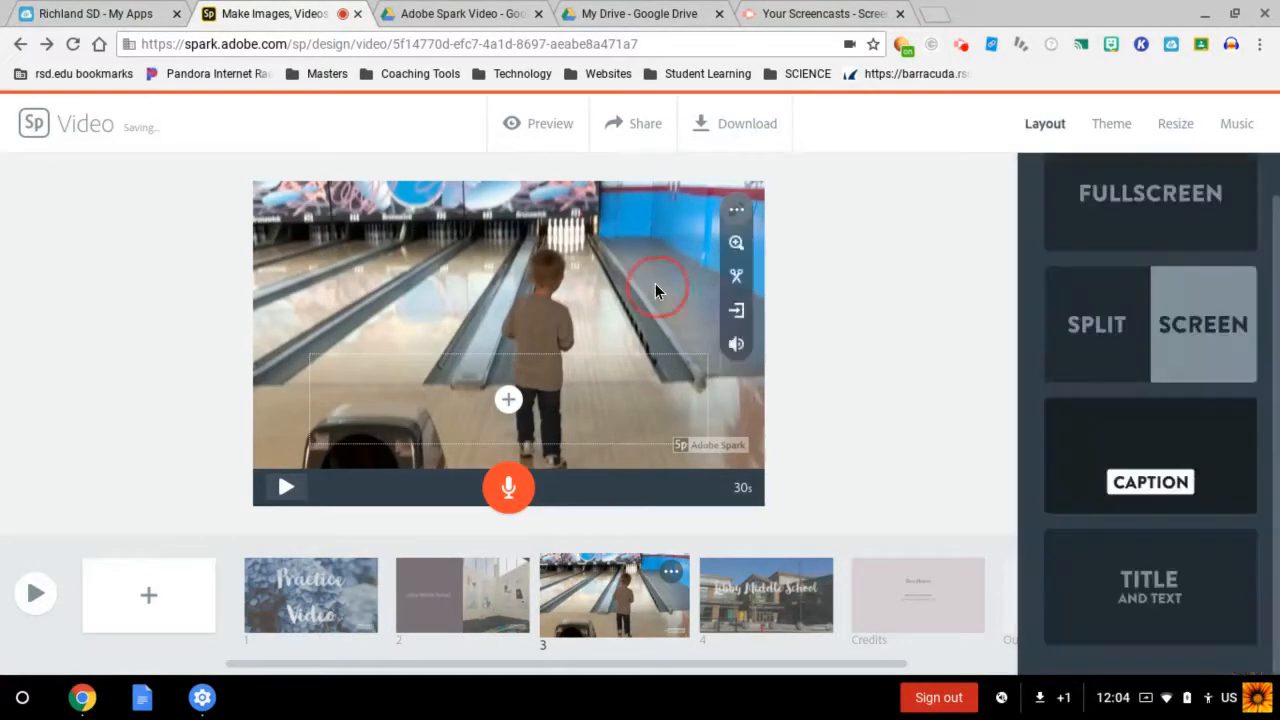
left_click(736, 208)
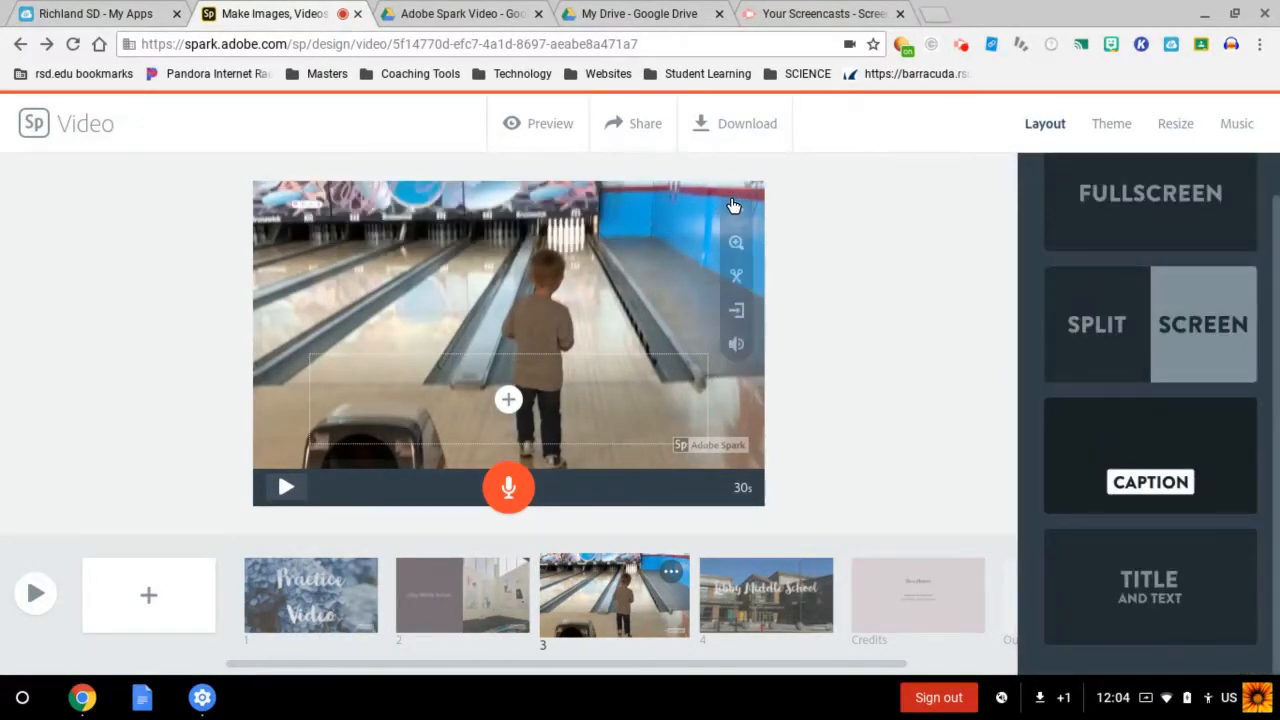
left_click(736, 310)
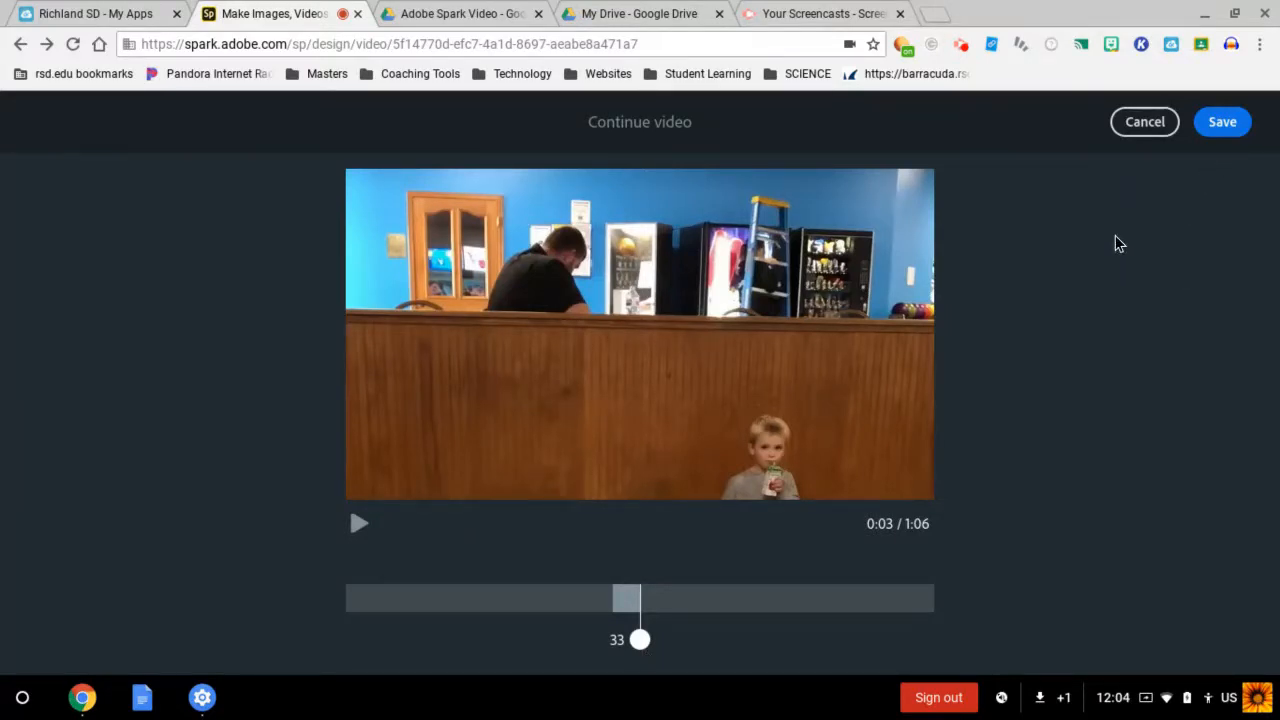
left_click(1127, 132)
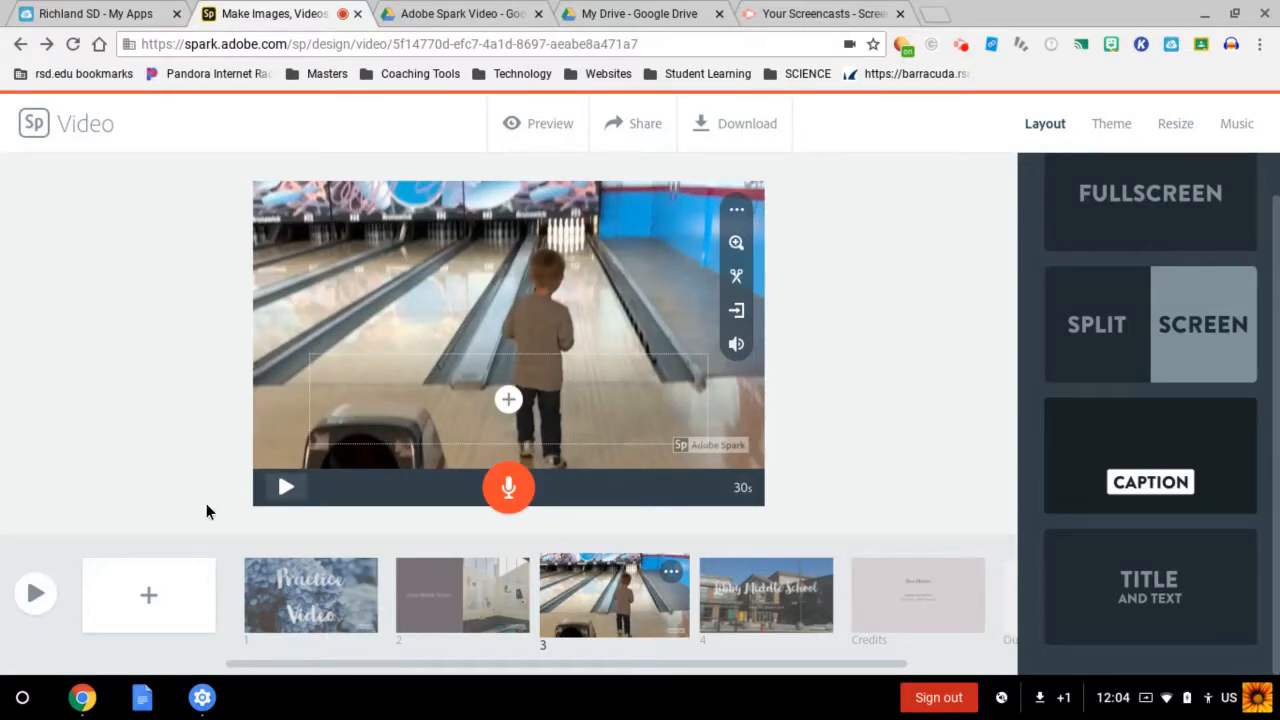
Play the bowling video on slide 3 and view the Credits slide
left_click(286, 487)
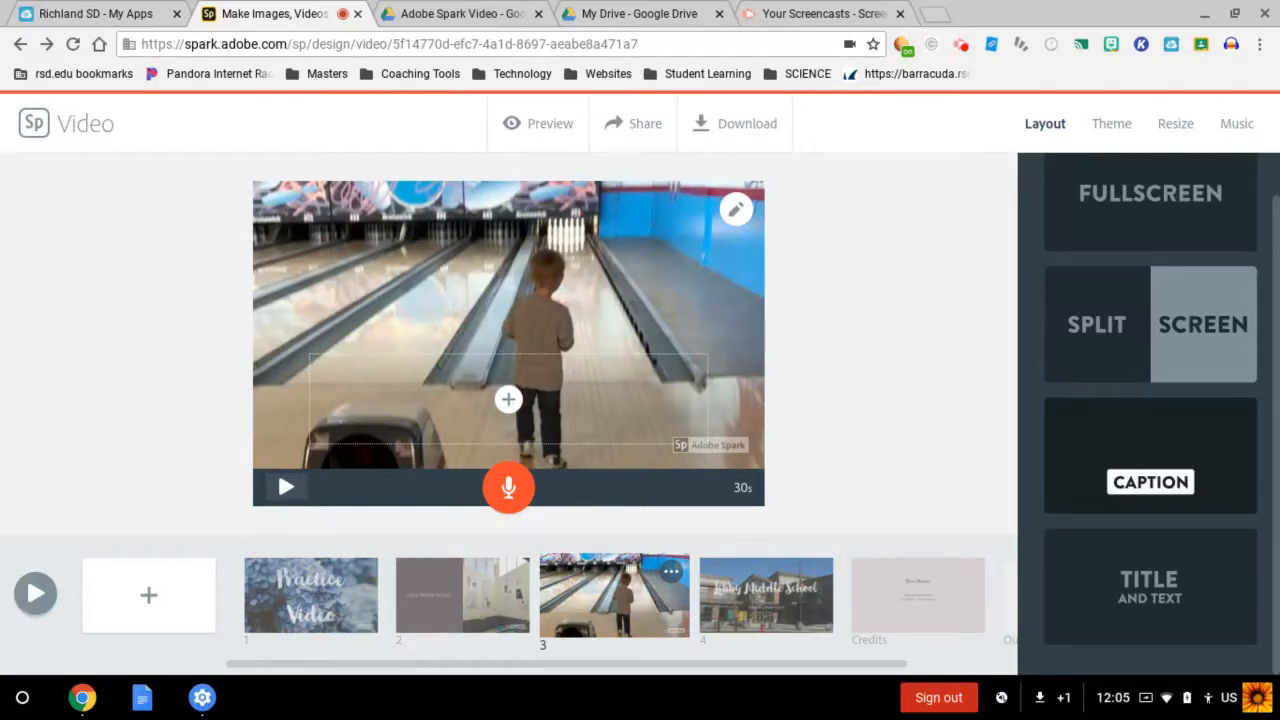
left_click(925, 581)
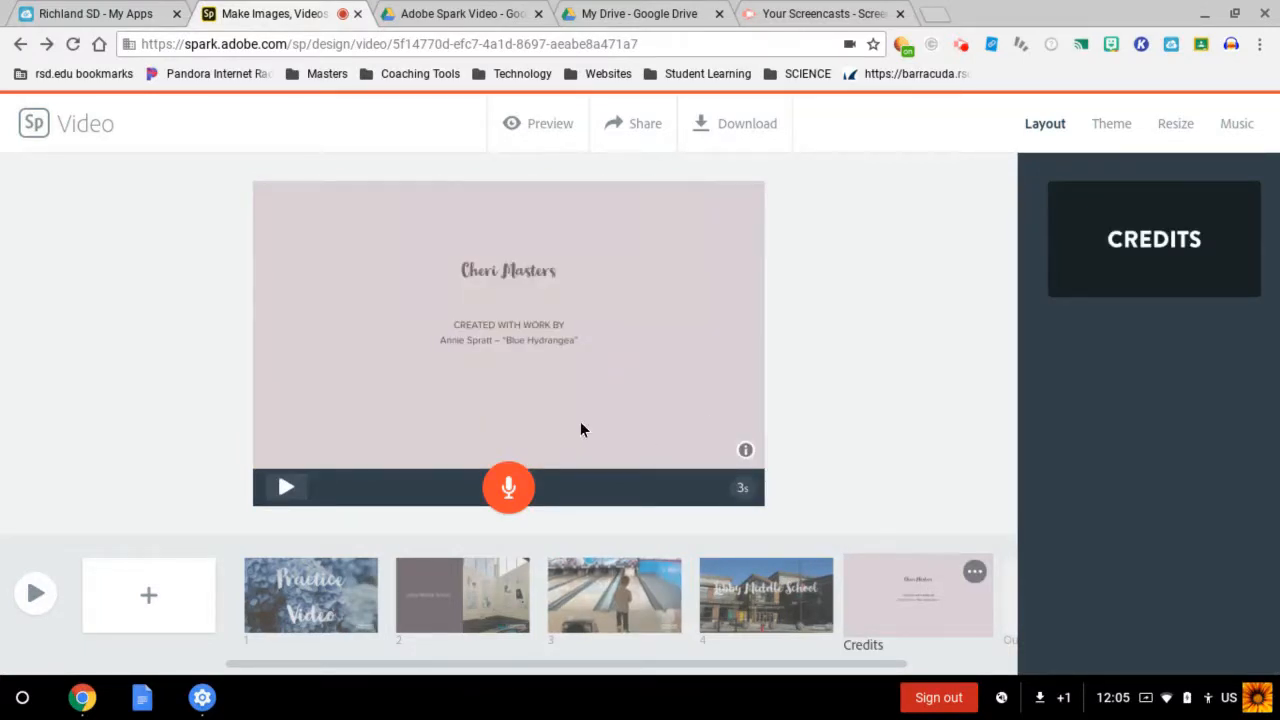